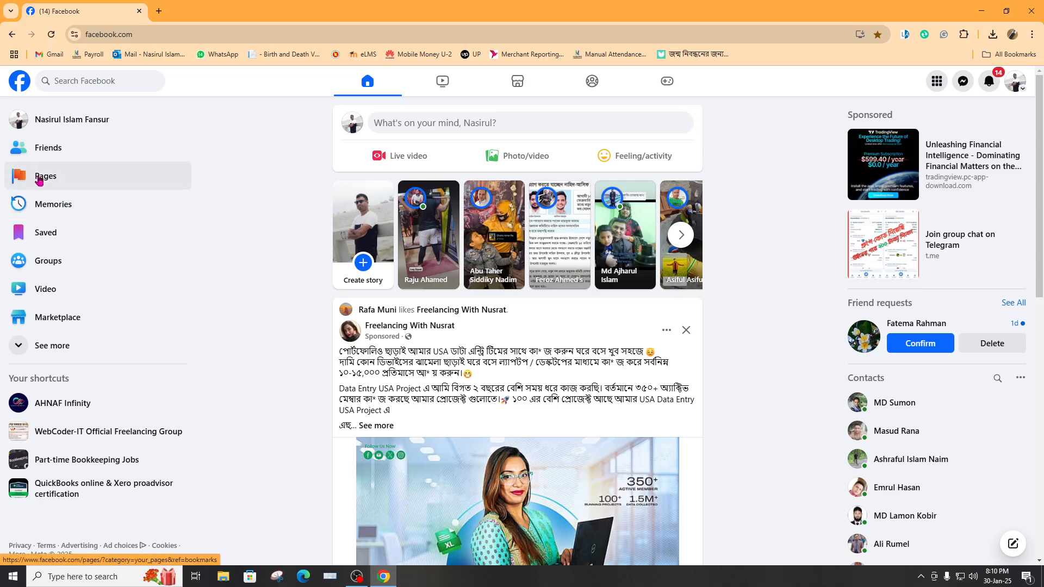
From the Pages section, start creating a new profile or Page
{"action": "left_click", "coordinate": [39, 180]}
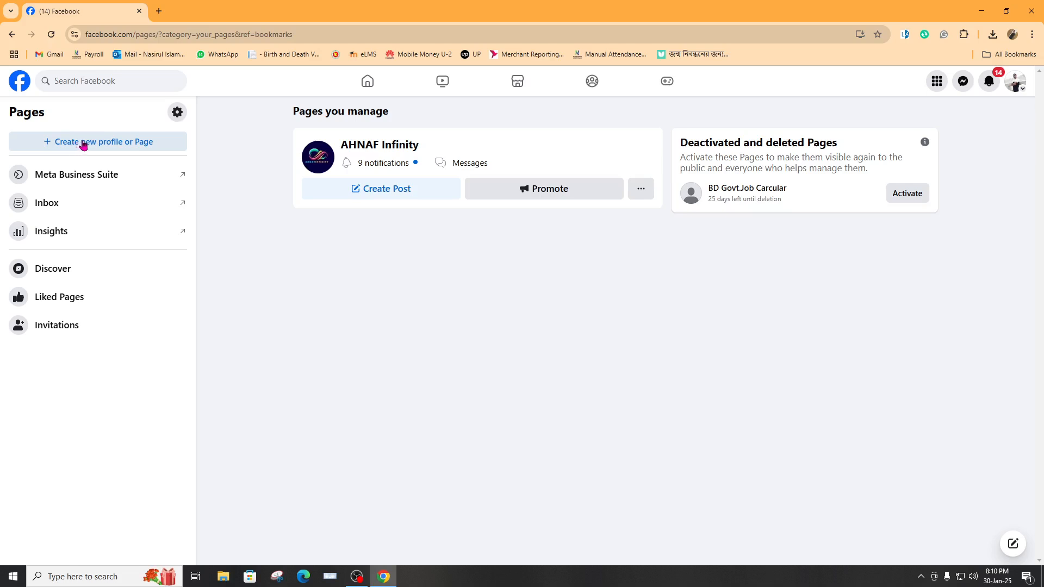
{"action": "left_click", "coordinate": [85, 144]}
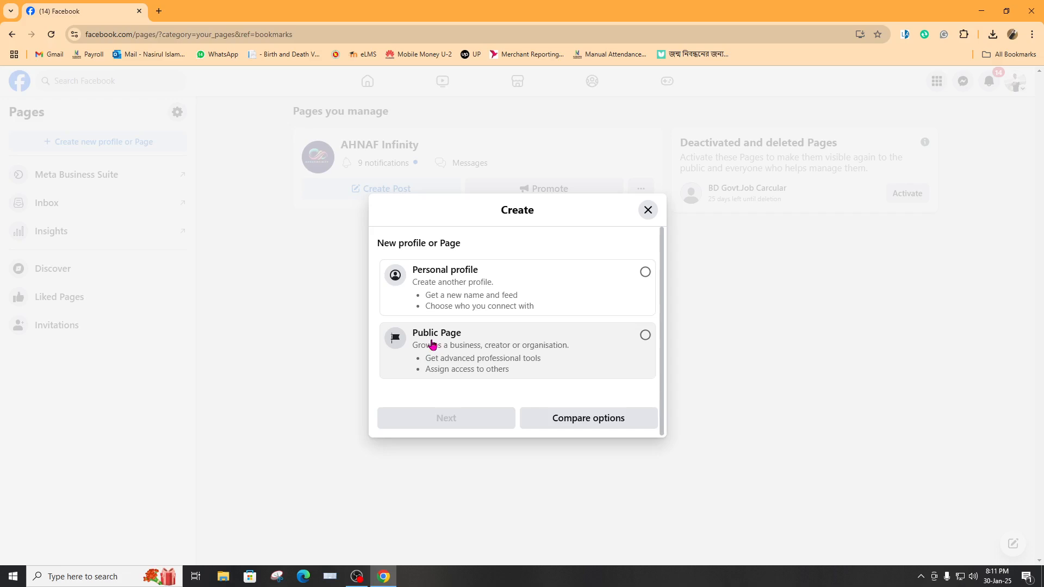
Choose Public Page and continue through to the Create a Page form
{"action": "left_click", "coordinate": [644, 336]}
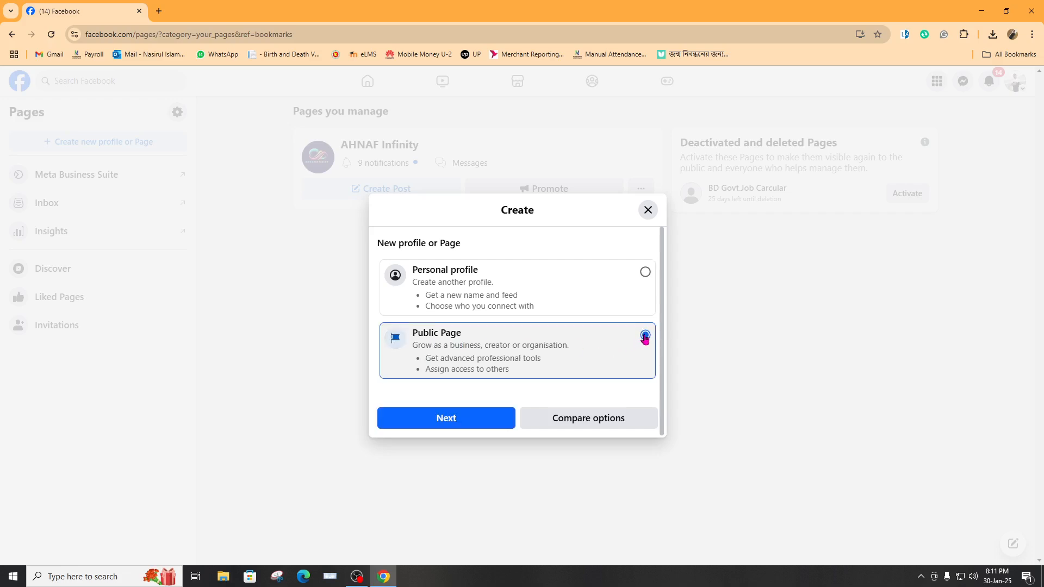
{"action": "left_click", "coordinate": [464, 421]}
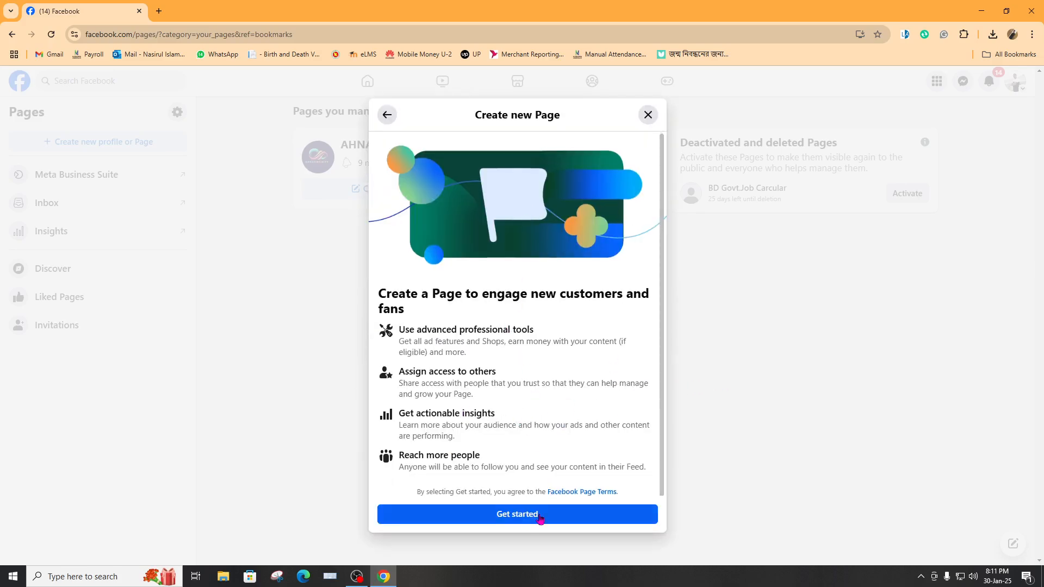
{"action": "left_click", "coordinate": [516, 515]}
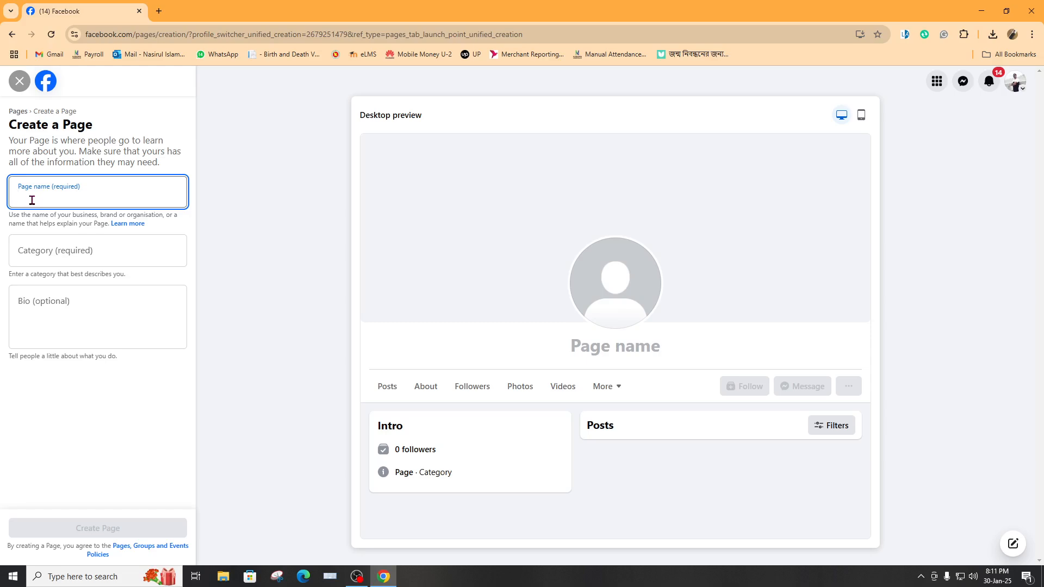
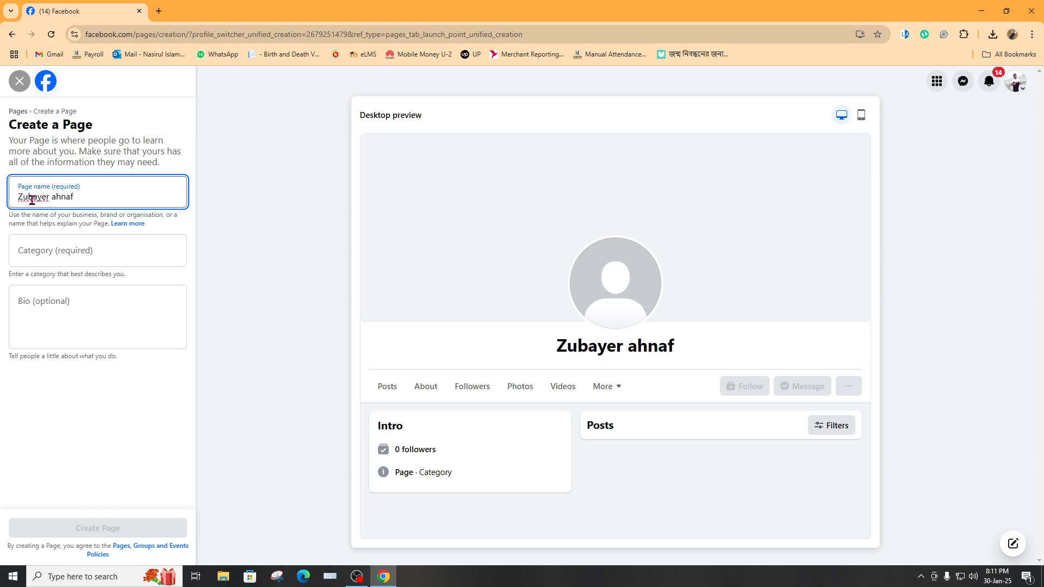
{"action": "left_click", "coordinate": [140, 258]}
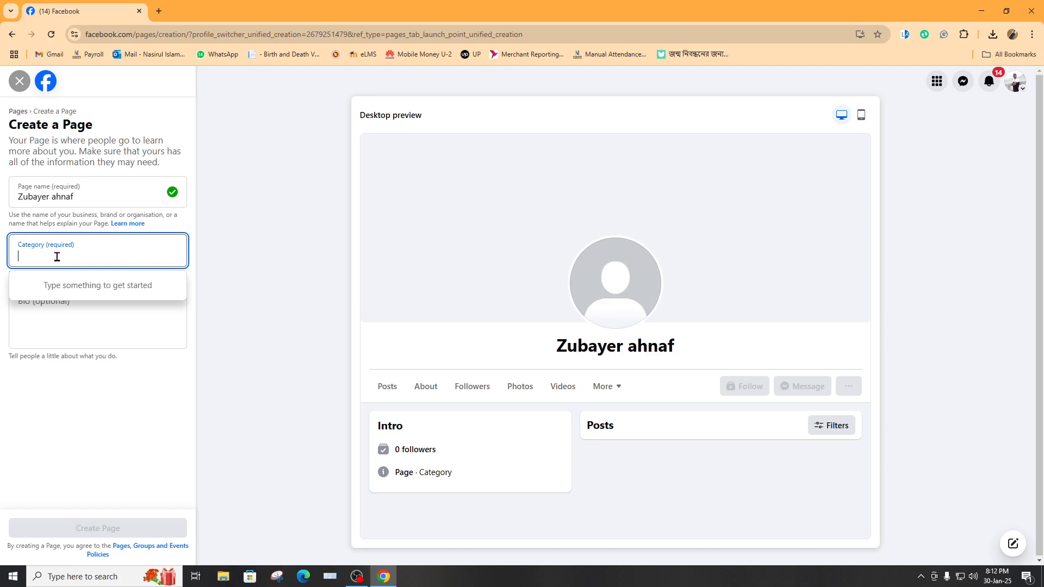
Set the category to Health/beauty, add the bio 'gdshhs', and create the Page
{"action": "type", "text": "He"}
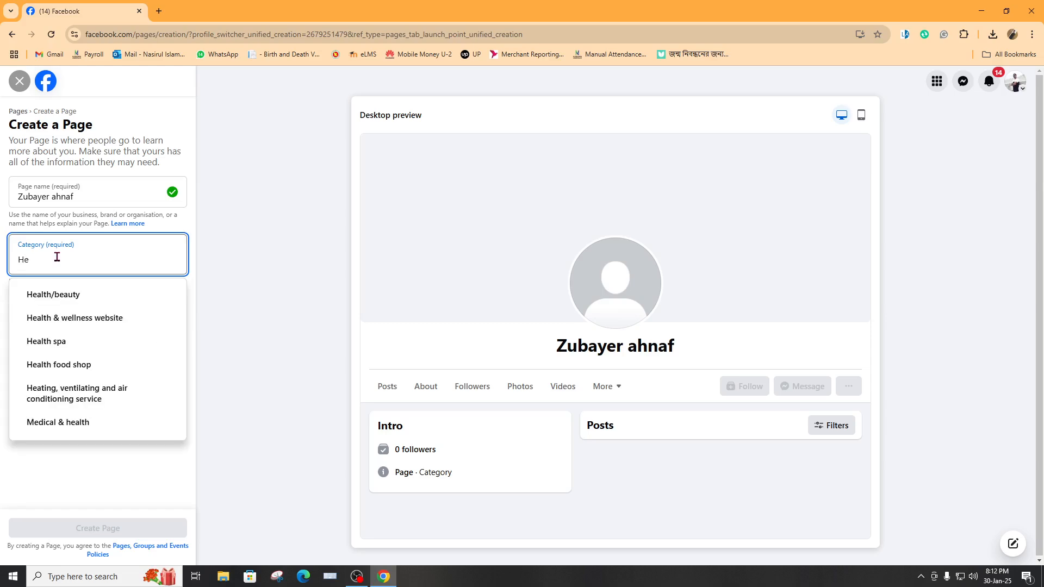
{"action": "left_click", "coordinate": [71, 298]}
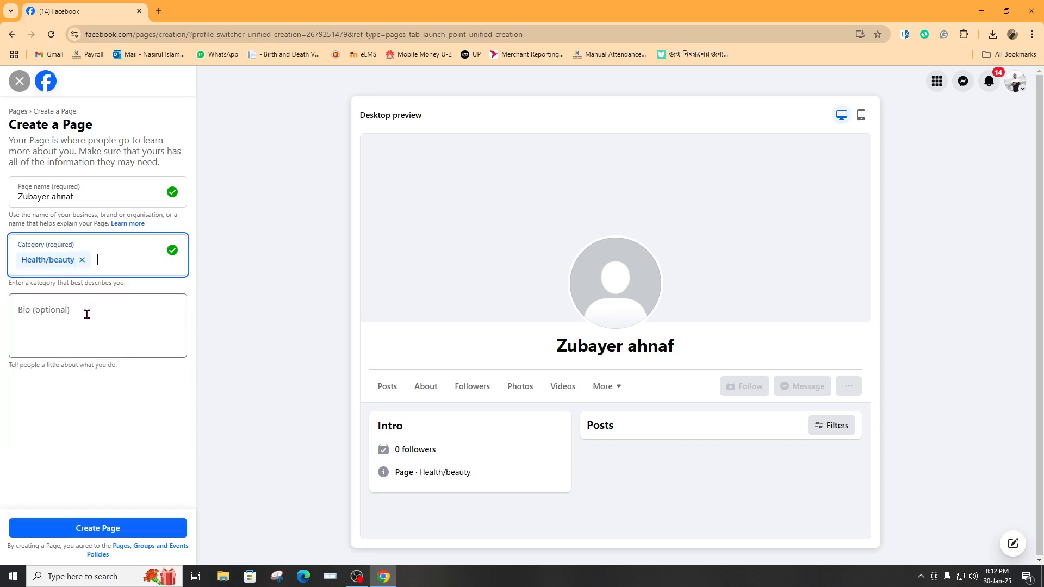
{"action": "left_click", "coordinate": [76, 317]}
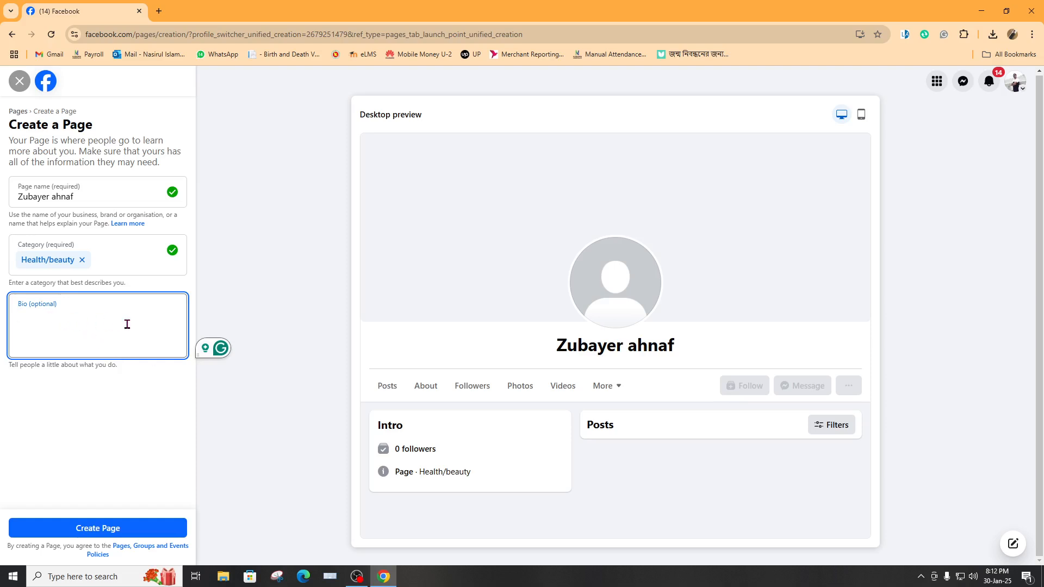
{"action": "type", "text": "gdshhs"}
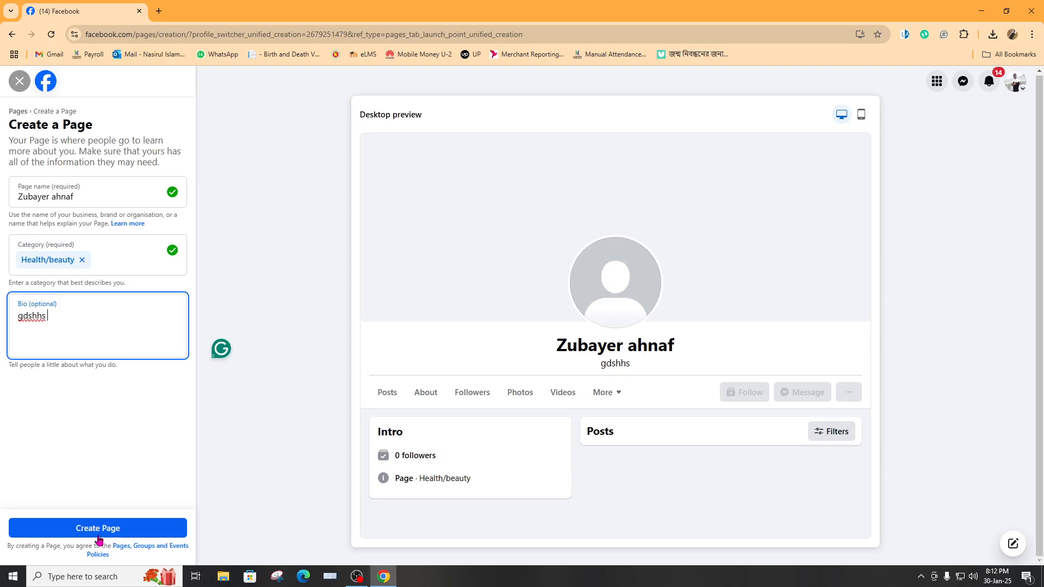
{"action": "left_click", "coordinate": [126, 529]}
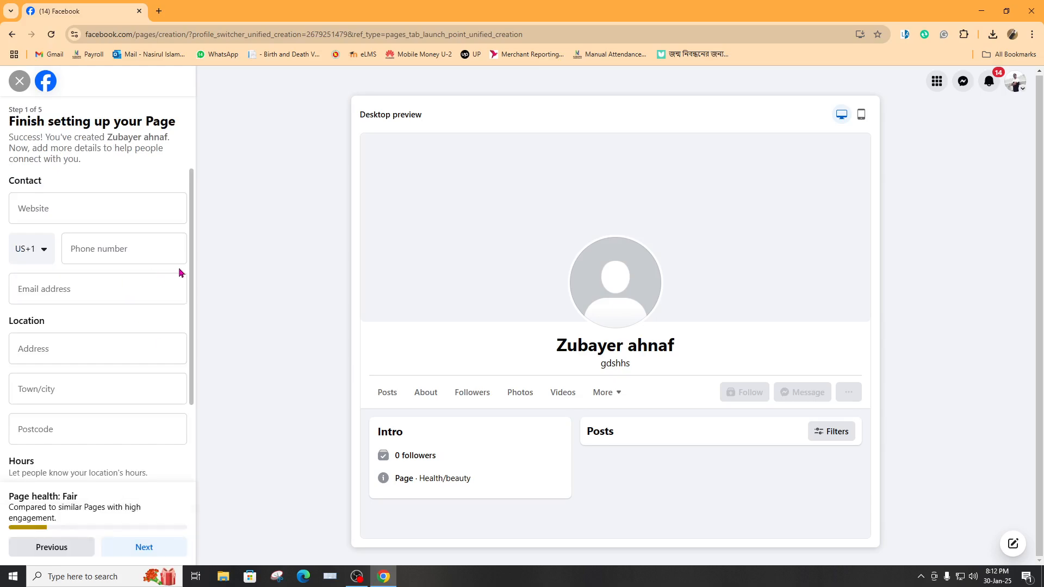
Start the contact details by setting the phone country code to Bangladesh (+880)
{"action": "left_click", "coordinate": [71, 211]}
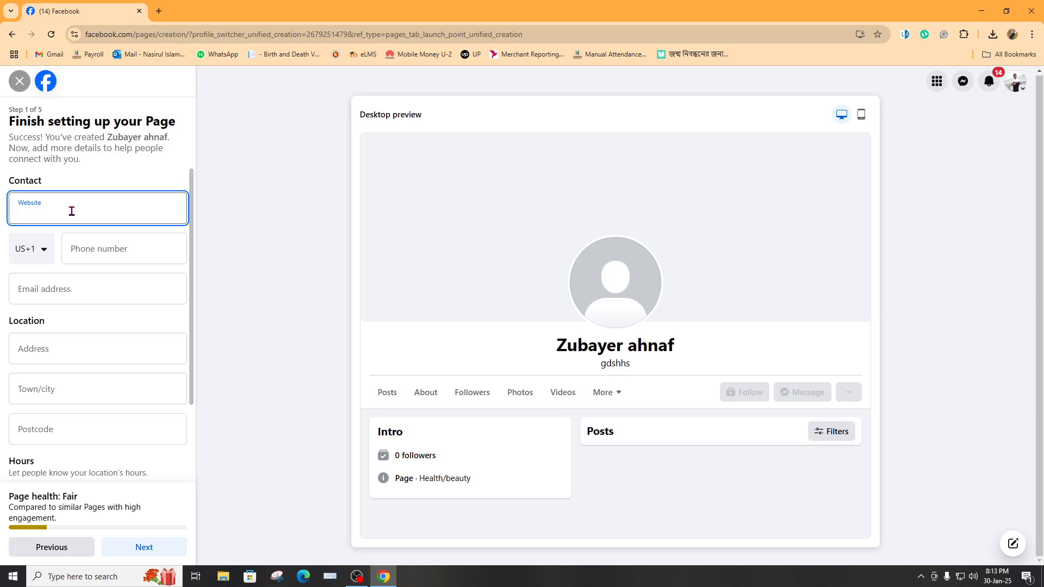
{"action": "left_click", "coordinate": [45, 255]}
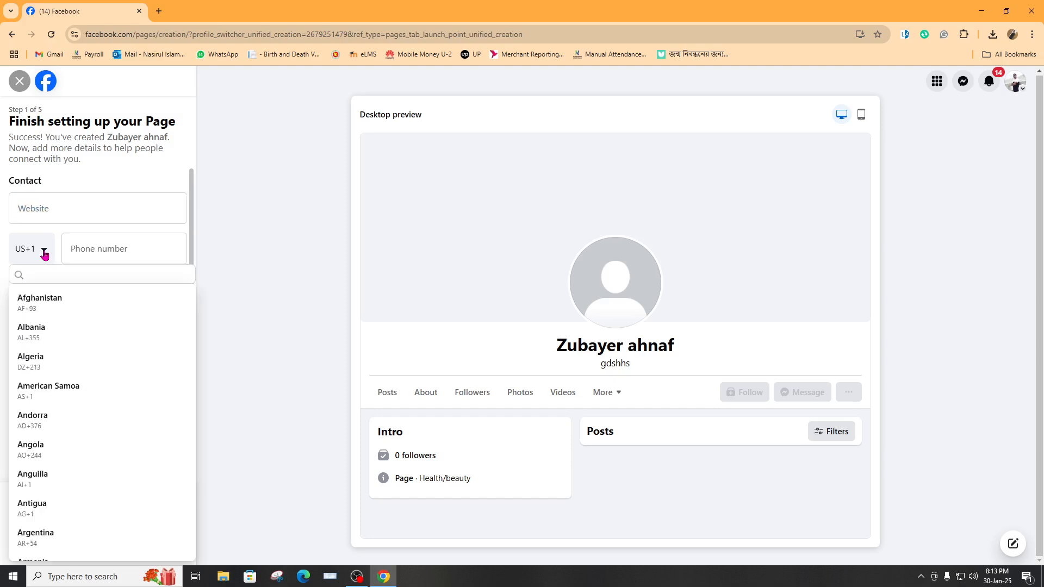
{"action": "scroll", "coordinate": [81, 348], "scroll_direction": "down", "scroll_amount": 5}
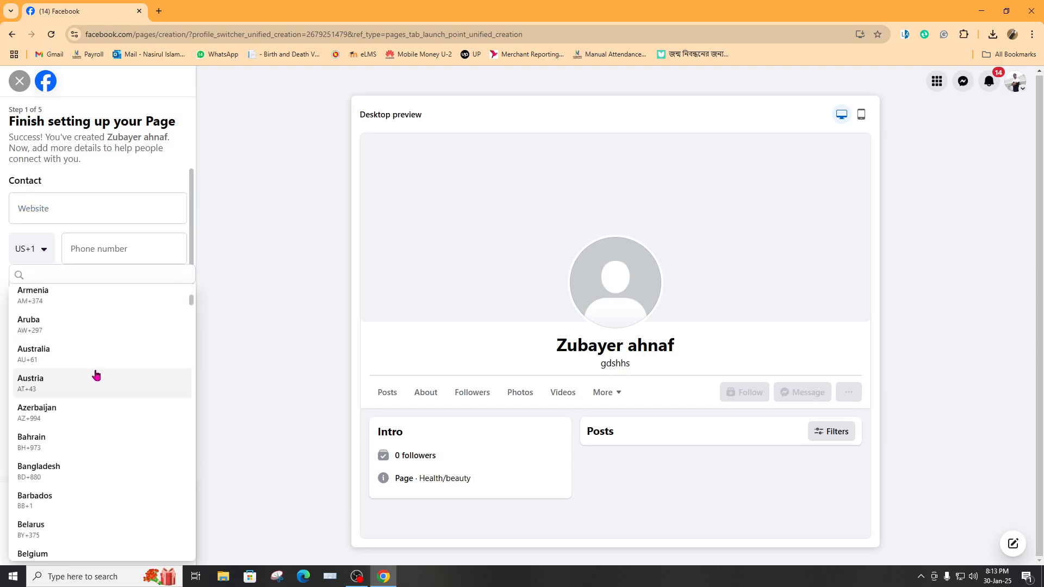
{"action": "left_click", "coordinate": [55, 470]}
{"action": "left_click", "coordinate": [112, 253]}
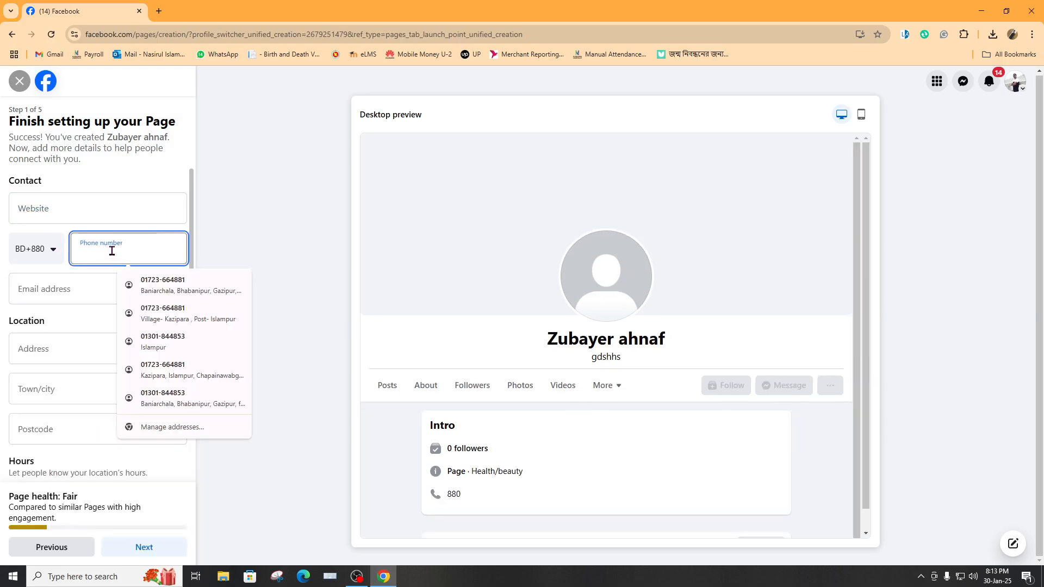
Autofill phone, email and address, with town Gazipur and postcode 6300, then continue
{"action": "left_click", "coordinate": [176, 285]}
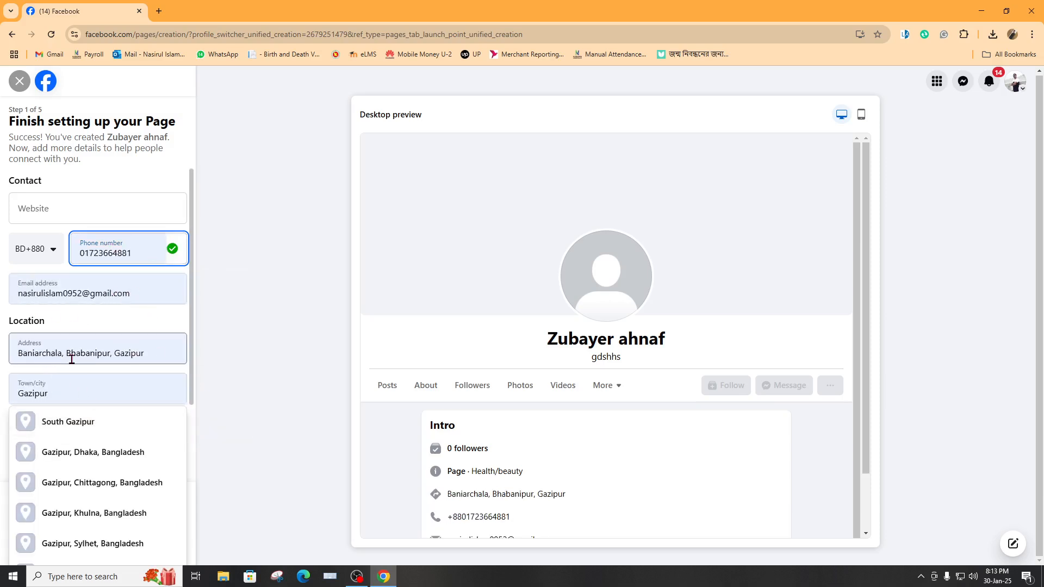
{"action": "left_click", "coordinate": [138, 295]}
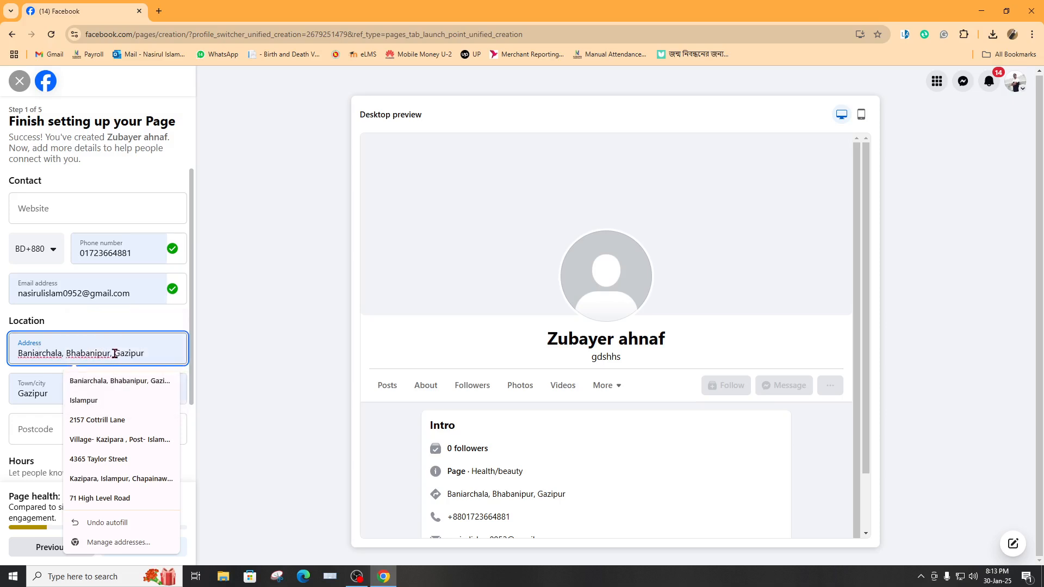
{"action": "double_click", "coordinate": [43, 390]}
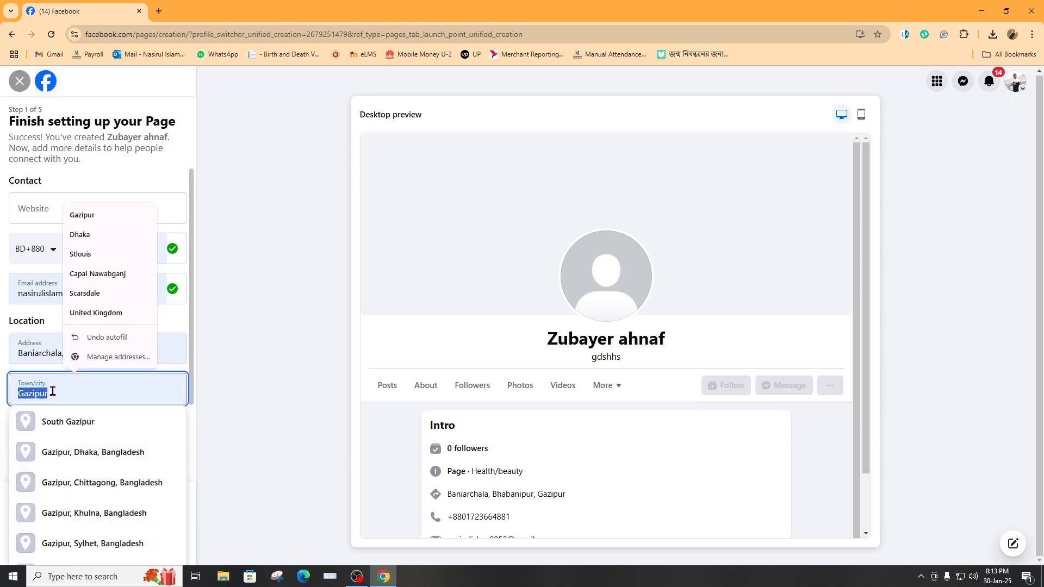
{"action": "left_click", "coordinate": [131, 392]}
{"action": "left_click", "coordinate": [243, 390]}
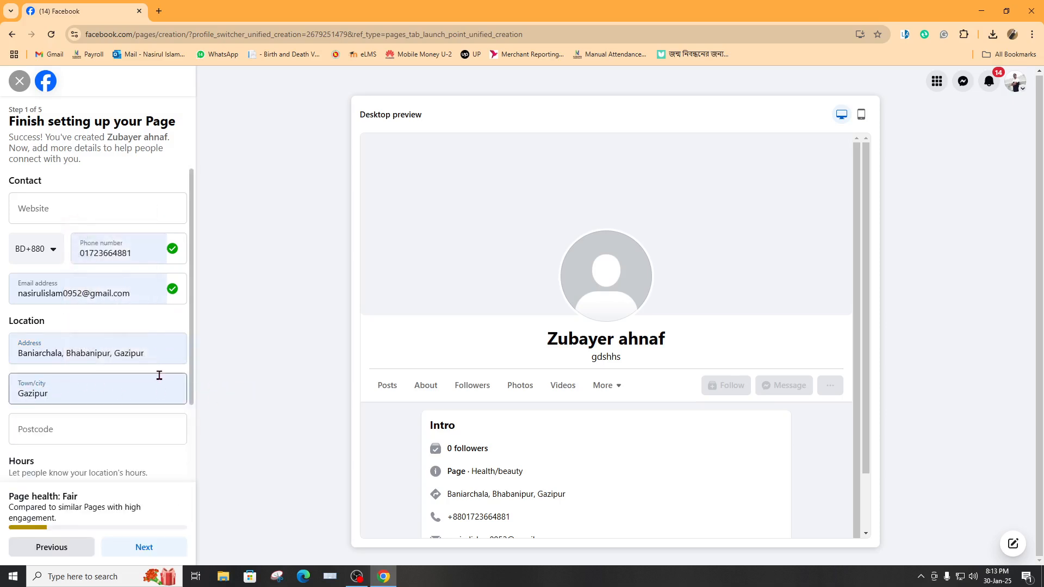
{"action": "scroll", "coordinate": [120, 367], "scroll_direction": "down", "scroll_amount": 2}
{"action": "left_click", "coordinate": [65, 331]}
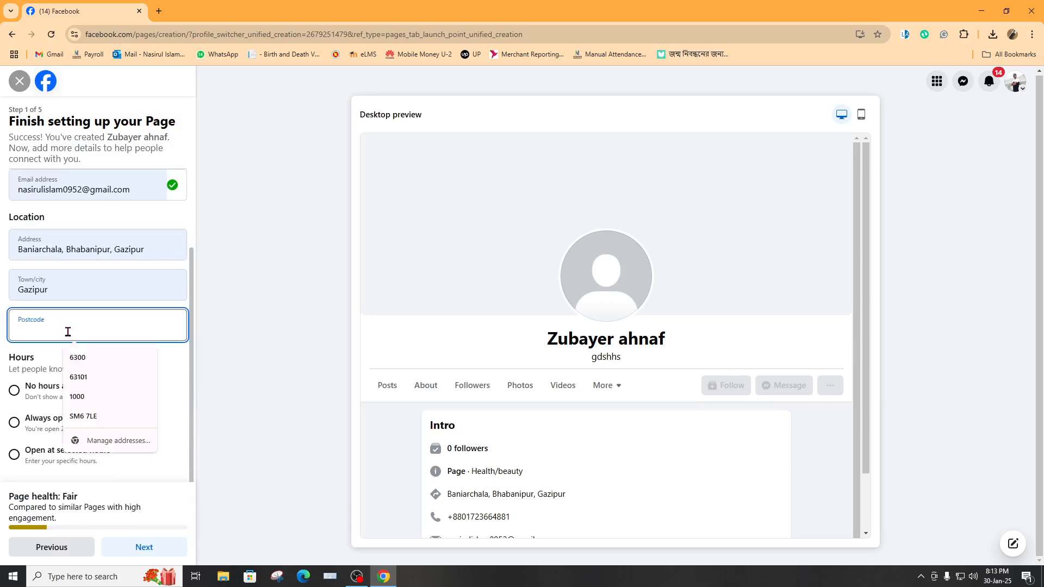
{"action": "left_click", "coordinate": [95, 358]}
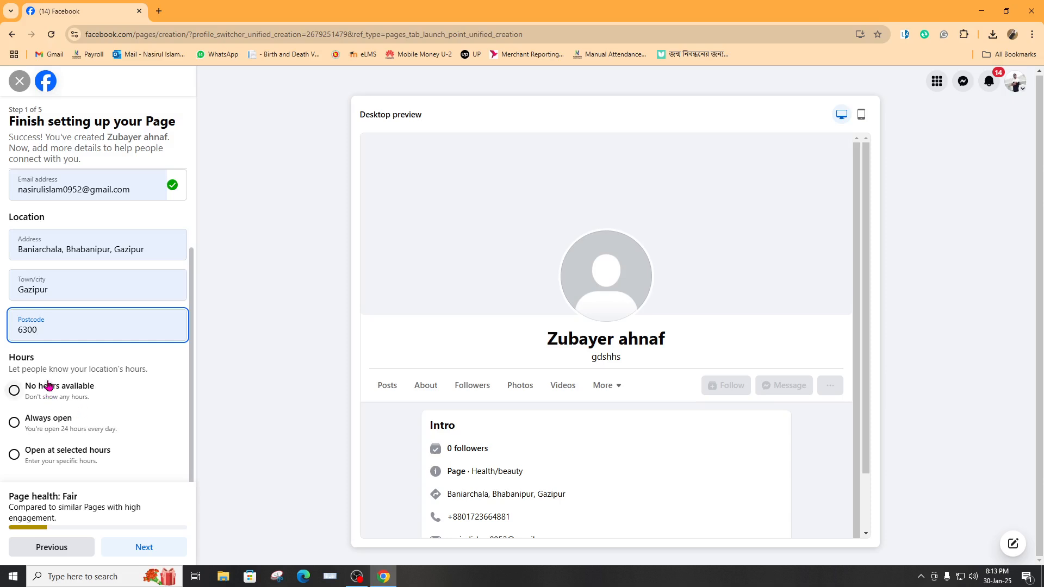
{"action": "left_click", "coordinate": [142, 546]}
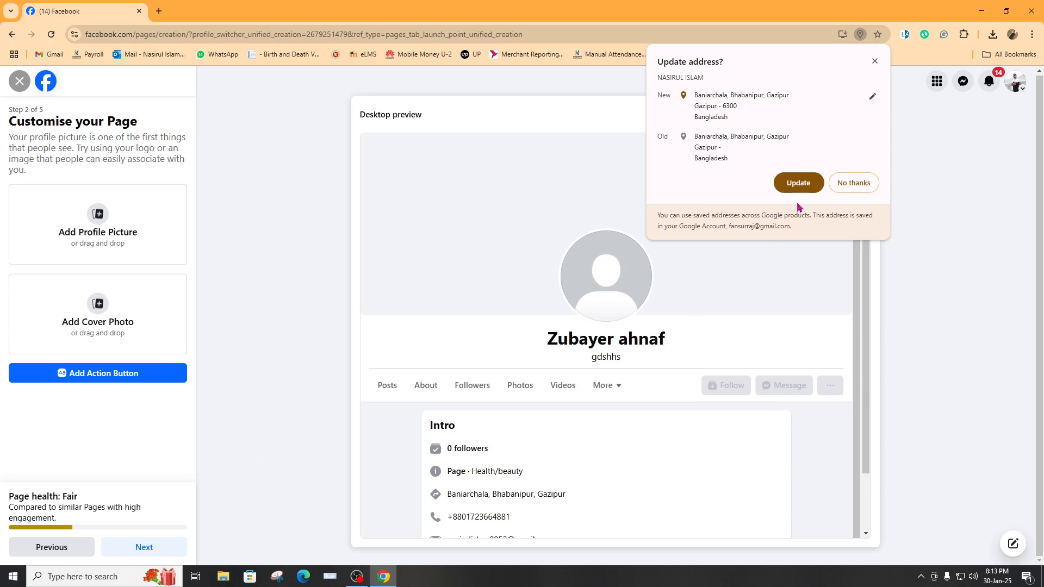
Decline Chrome's 'Update address?' offer with No thanks
{"action": "left_click", "coordinate": [853, 185]}
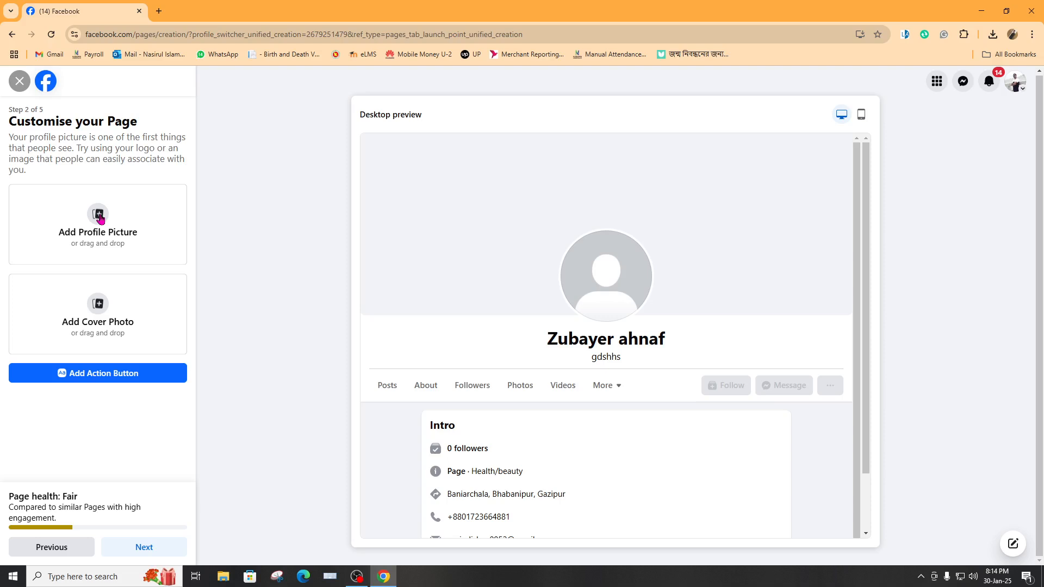
{"action": "left_click", "coordinate": [100, 218]}
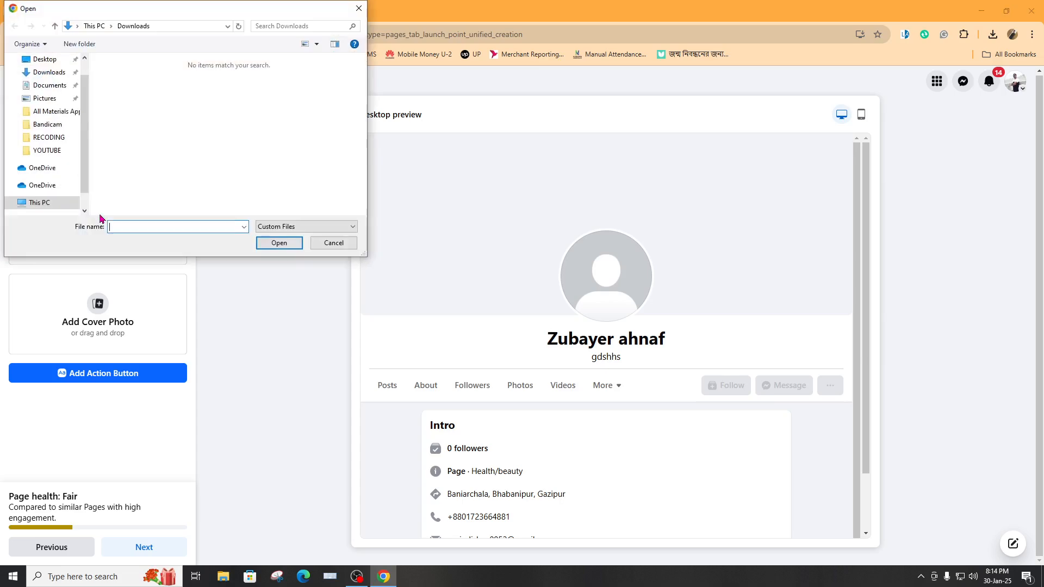
{"action": "left_click", "coordinate": [47, 62]}
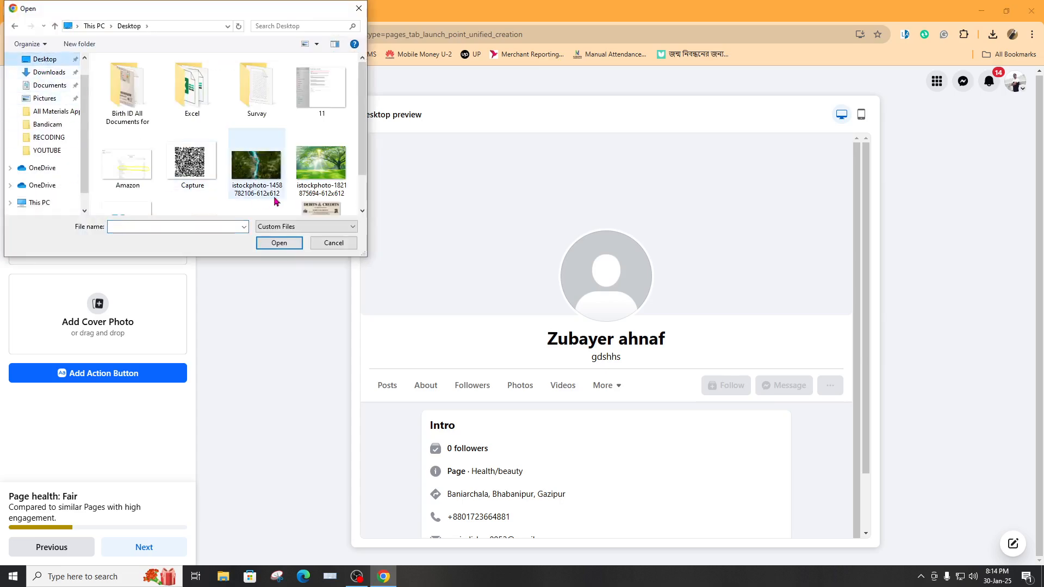
{"action": "left_click", "coordinate": [321, 173]}
{"action": "left_click", "coordinate": [288, 242]}
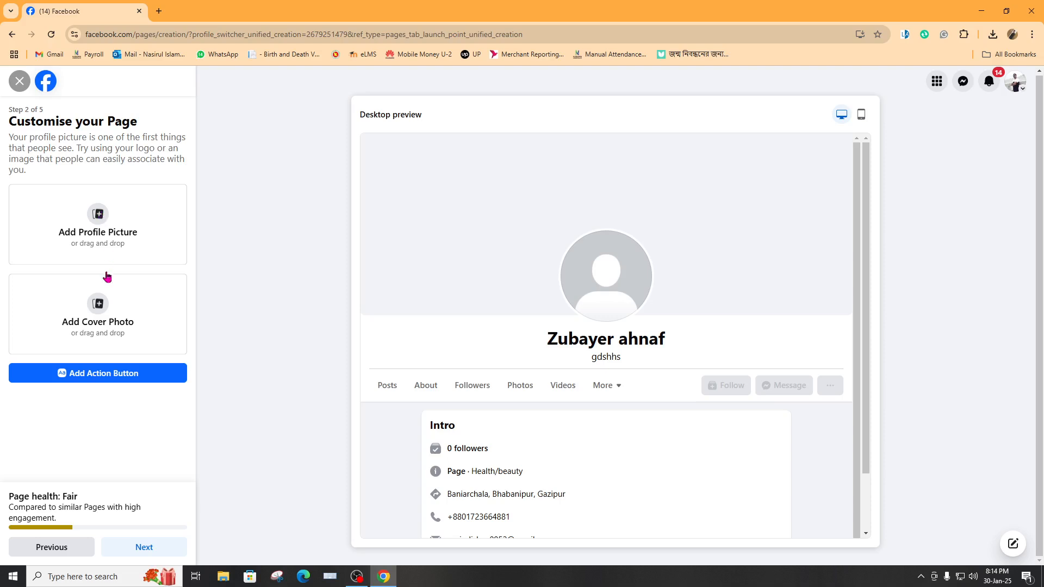
{"action": "double_click", "coordinate": [106, 273]}
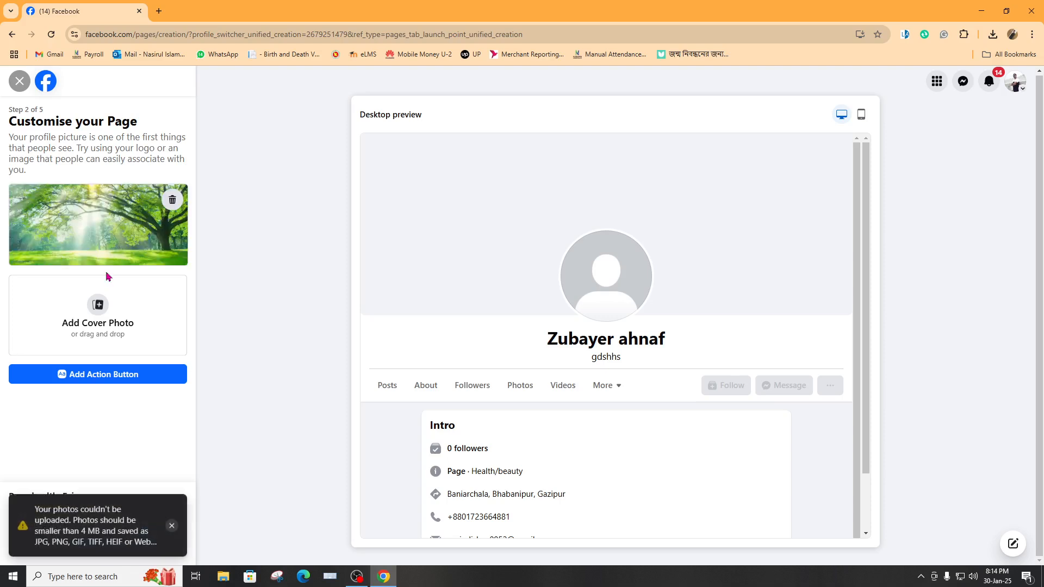
Set the aerial river-through-forest photo from the Desktop as the cover photo
{"action": "left_click", "coordinate": [99, 307]}
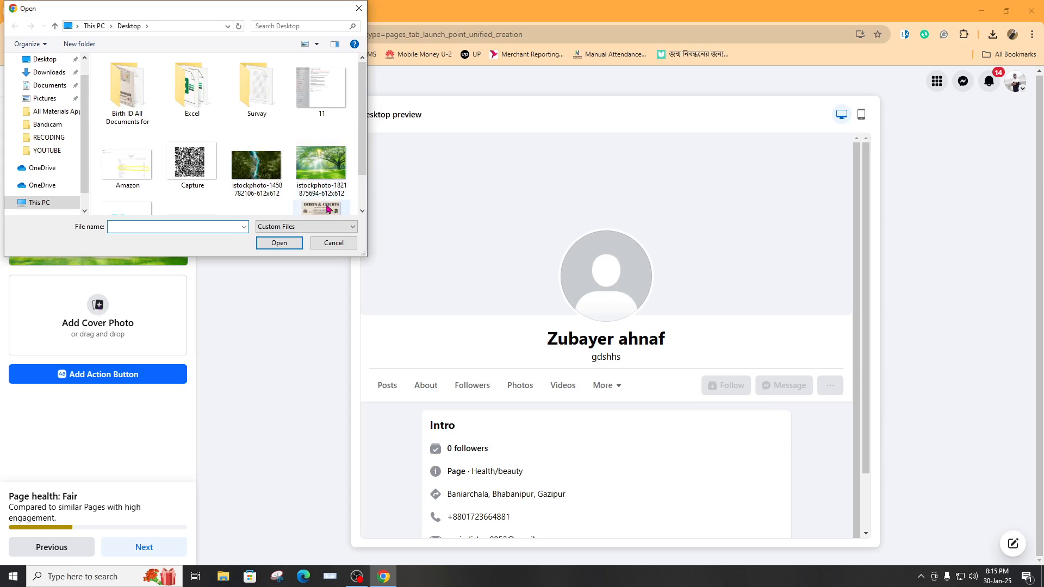
{"action": "left_click", "coordinate": [263, 179]}
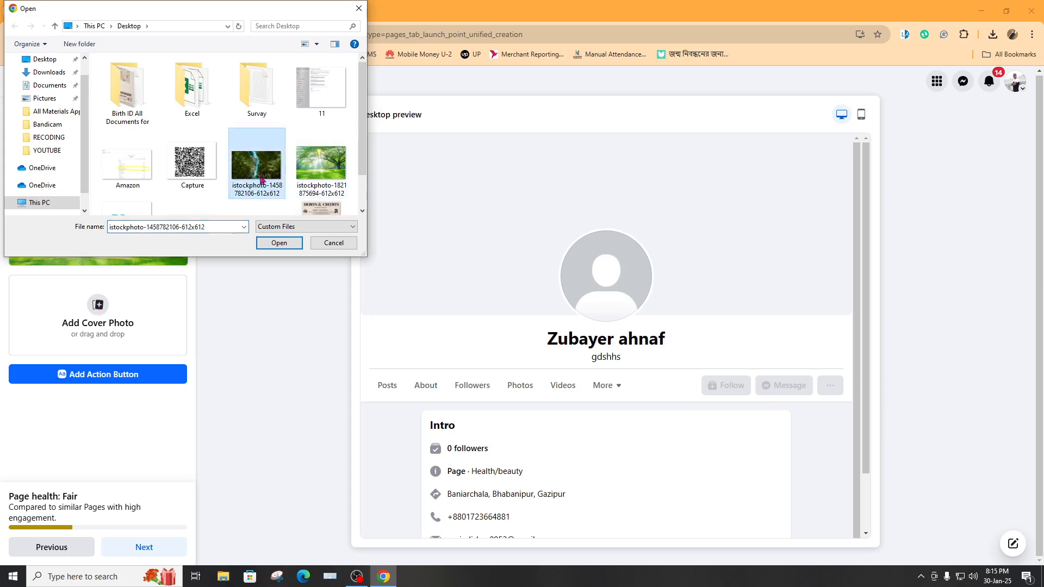
{"action": "left_click", "coordinate": [285, 245]}
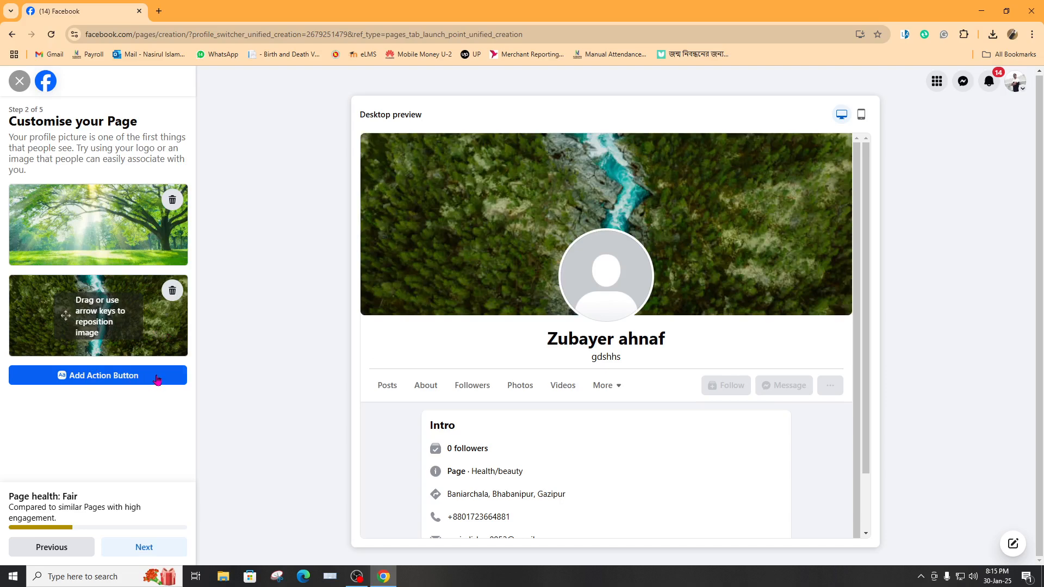
Skip the WhatsApp connection step without entering a phone number
{"action": "left_click", "coordinate": [144, 549]}
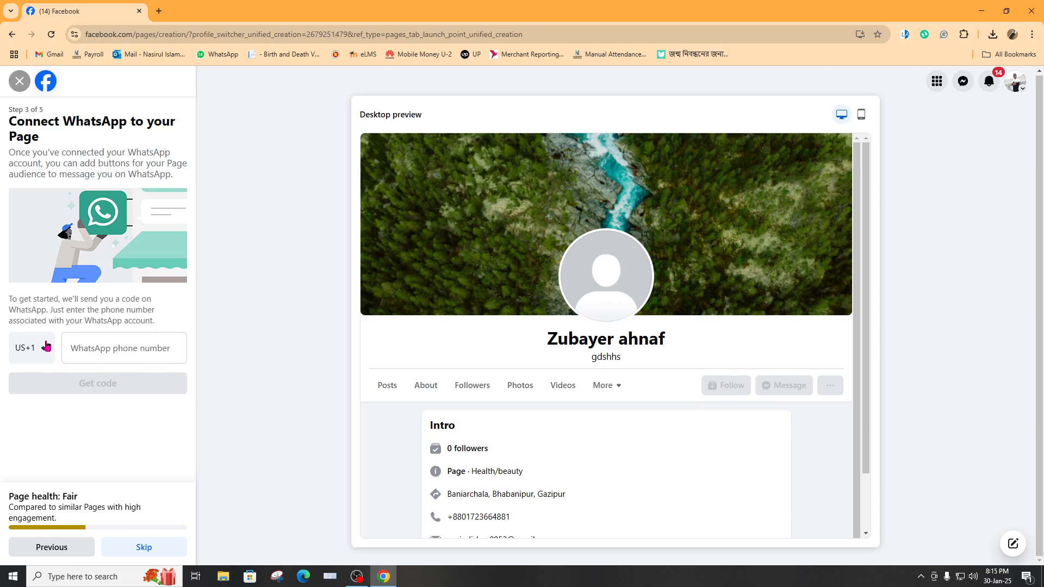
{"action": "left_click", "coordinate": [97, 347]}
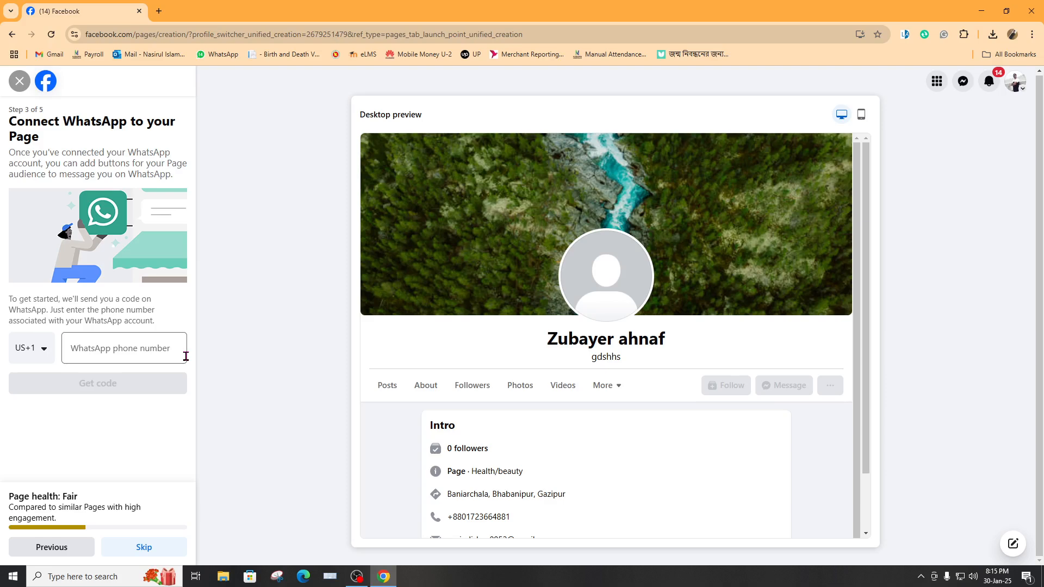
{"action": "left_click", "coordinate": [143, 548]}
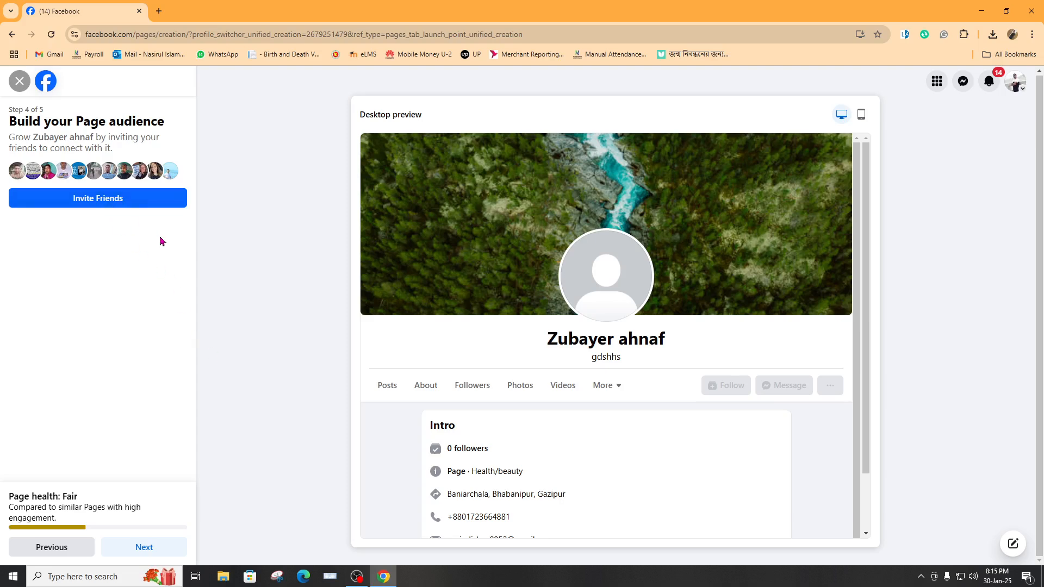
Pick two friends from the invite list and send them invitations to the Page
{"action": "left_click", "coordinate": [109, 202]}
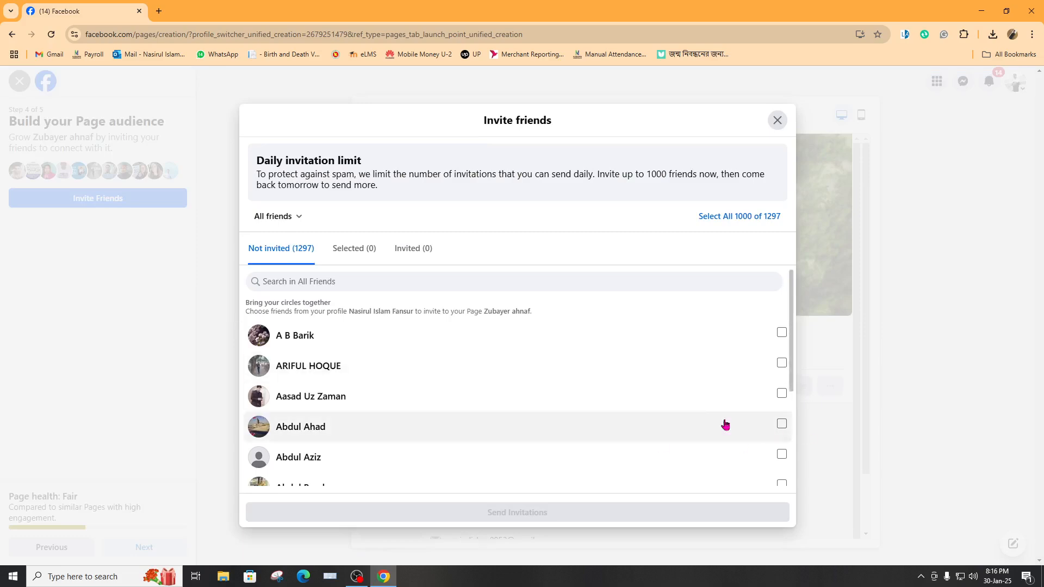
{"action": "scroll", "coordinate": [628, 379], "scroll_direction": "down", "scroll_amount": 3}
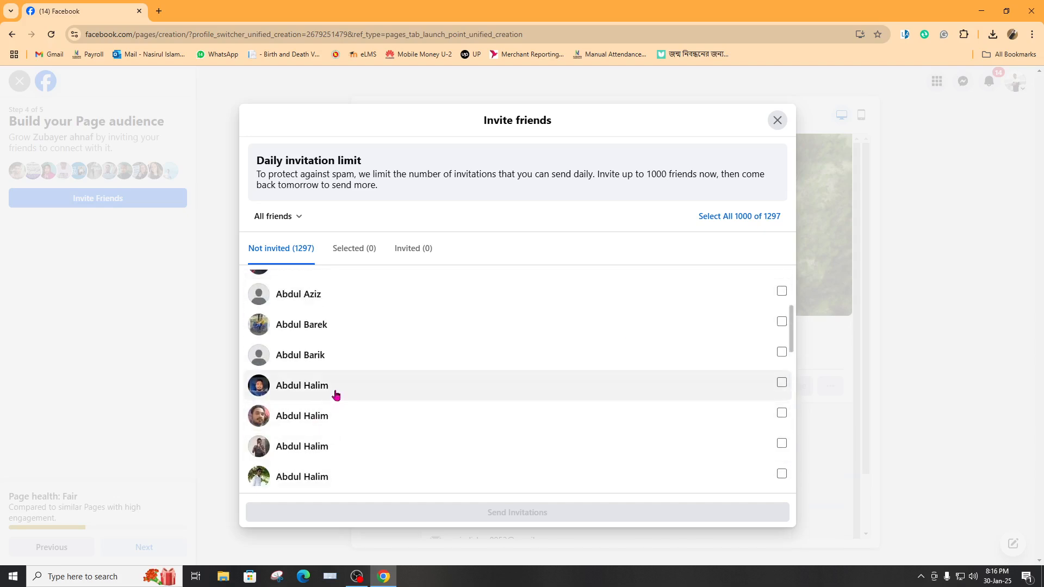
{"action": "left_click", "coordinate": [781, 413]}
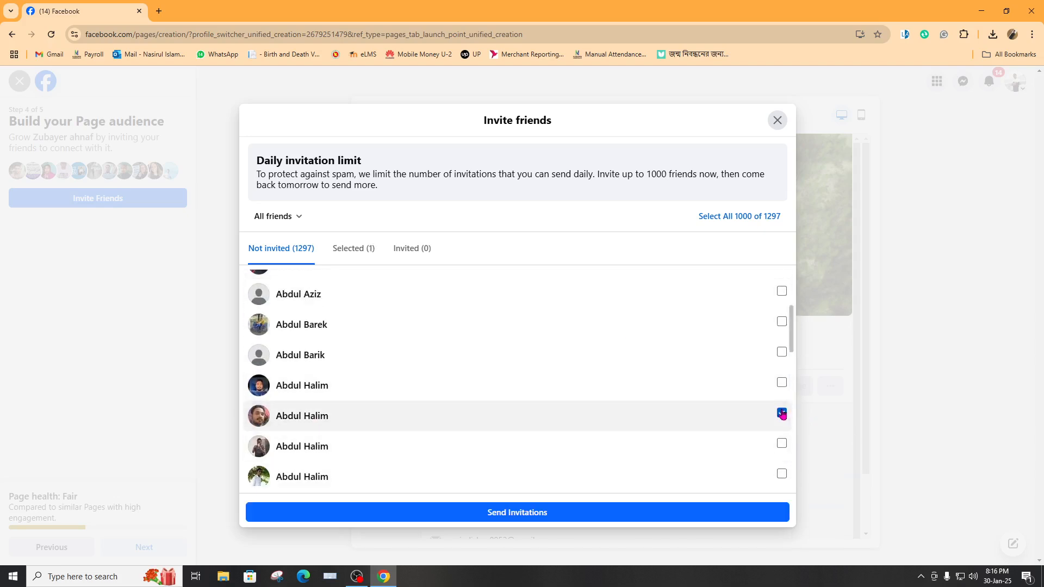
{"action": "left_click", "coordinate": [782, 444]}
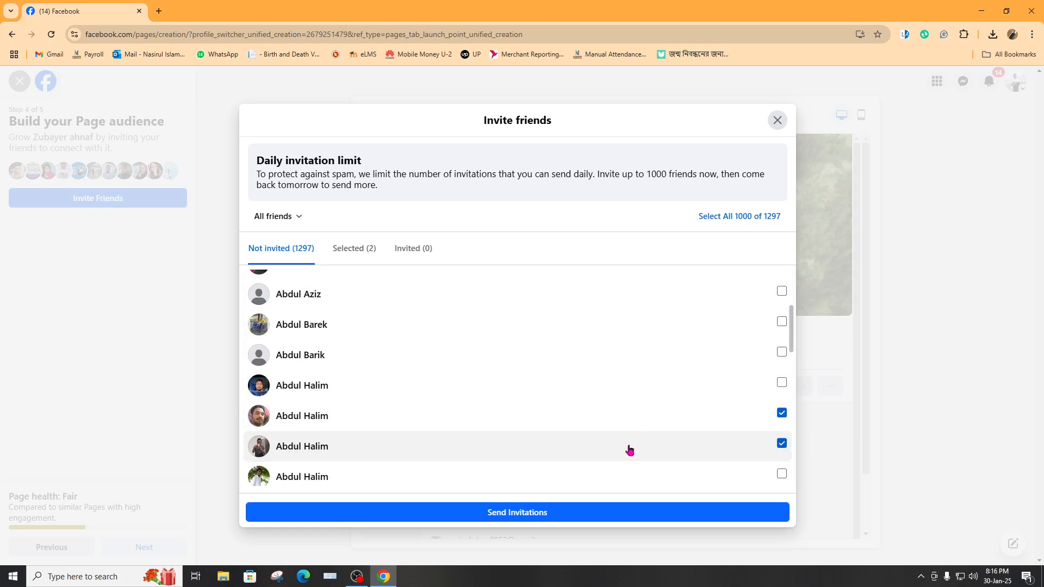
{"action": "left_click", "coordinate": [537, 519]}
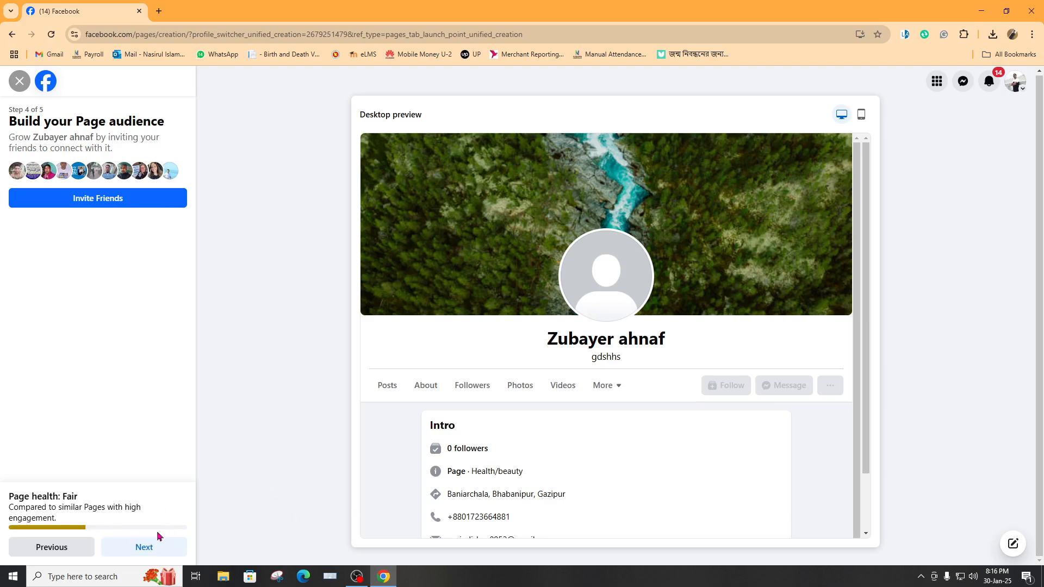
Finish Step 5 with Page notifications on and promotional emails off, opening the new Page
{"action": "left_click", "coordinate": [156, 545]}
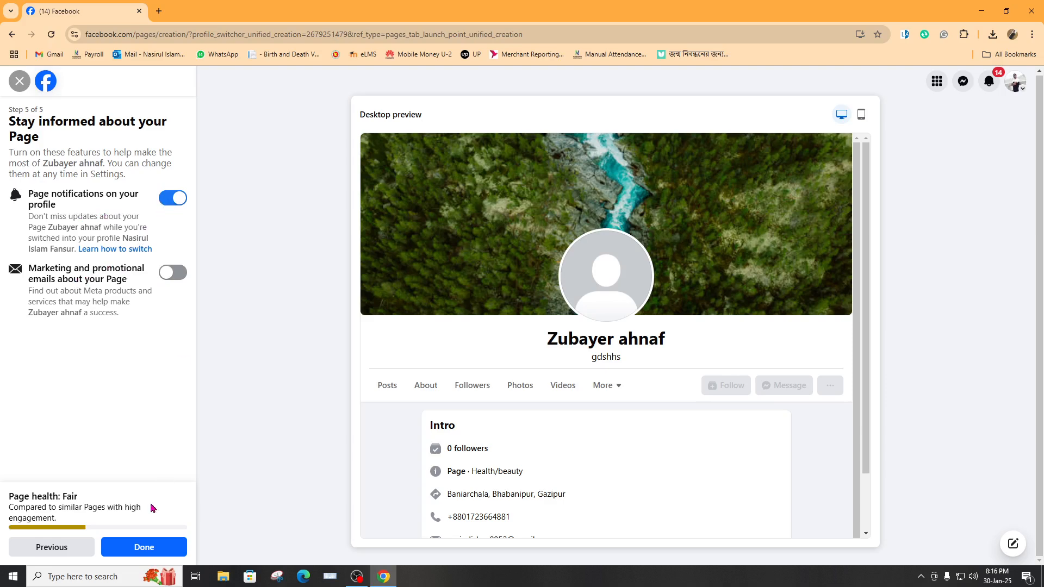
{"action": "left_click", "coordinate": [149, 549]}
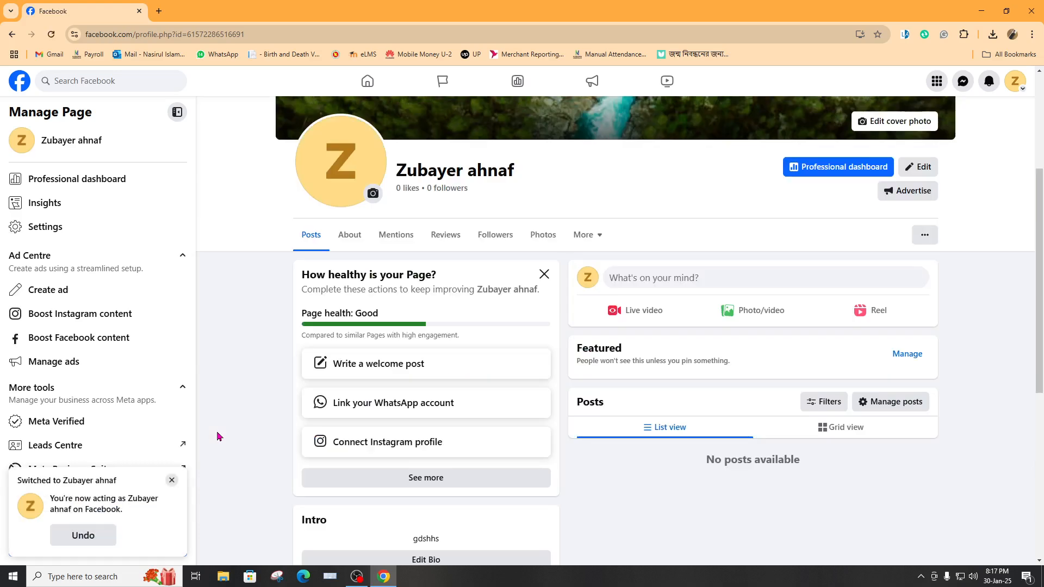
Scroll through the live Page to check the river cover, Intro contact details and Photos
{"action": "scroll", "coordinate": [217, 436], "scroll_direction": "up", "scroll_amount": 4}
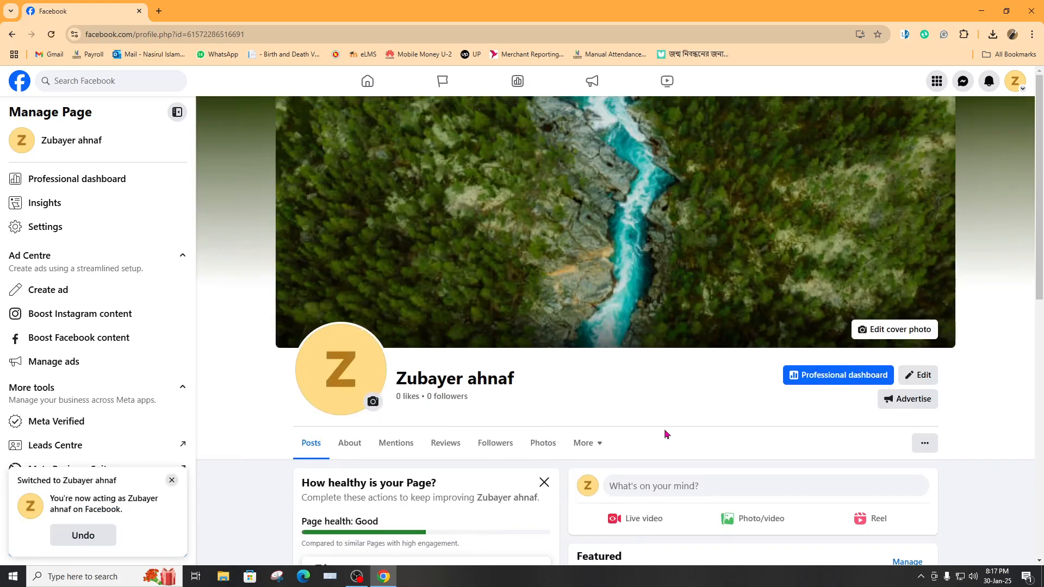
{"action": "scroll", "coordinate": [715, 377], "scroll_direction": "down", "scroll_amount": 3}
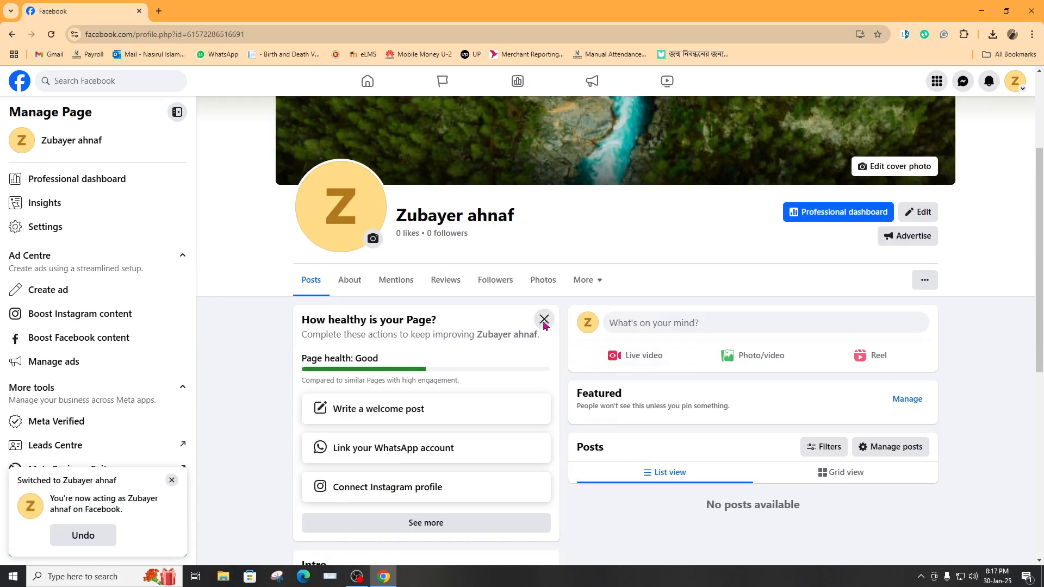
{"action": "scroll", "coordinate": [589, 376], "scroll_direction": "down", "scroll_amount": 3}
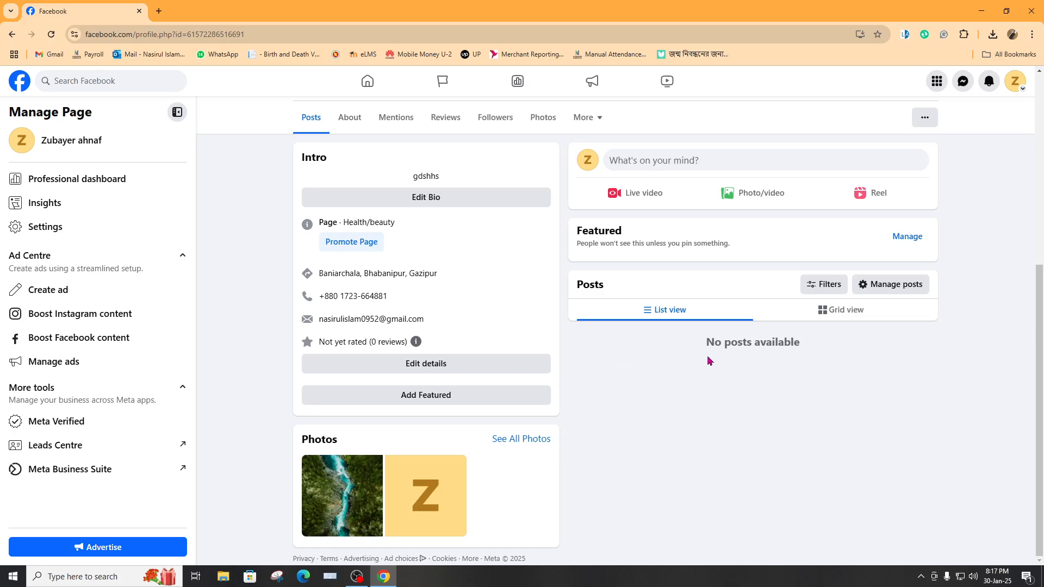
{"action": "scroll", "coordinate": [663, 363], "scroll_direction": "up", "scroll_amount": 3}
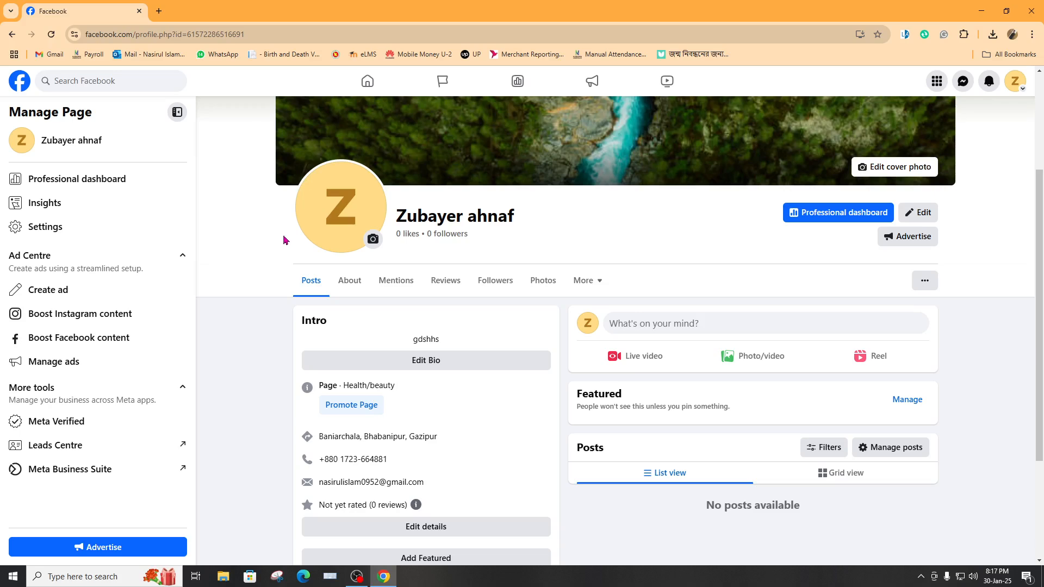
{"action": "key", "text": "alt+Tab"}
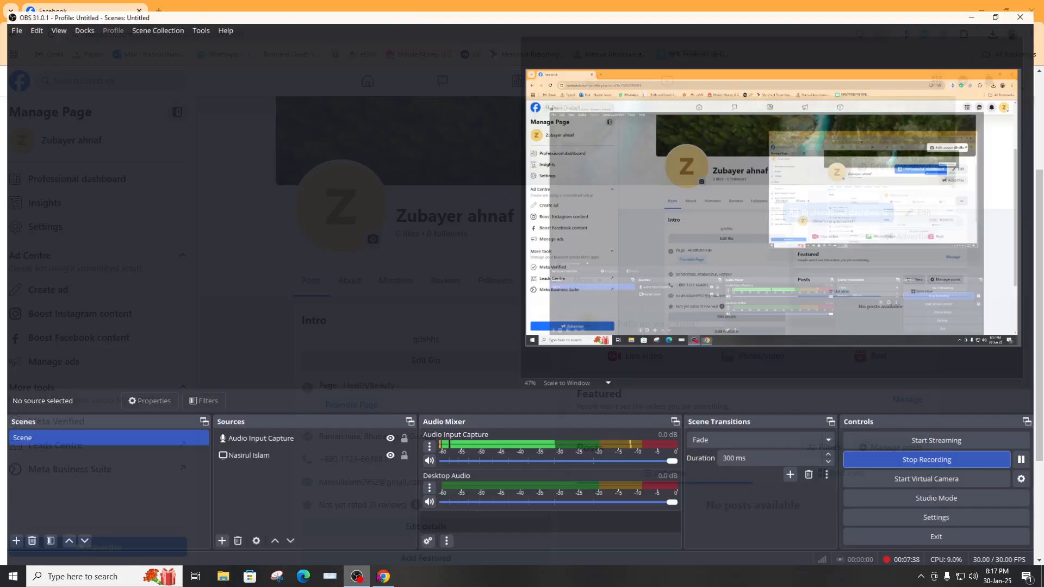